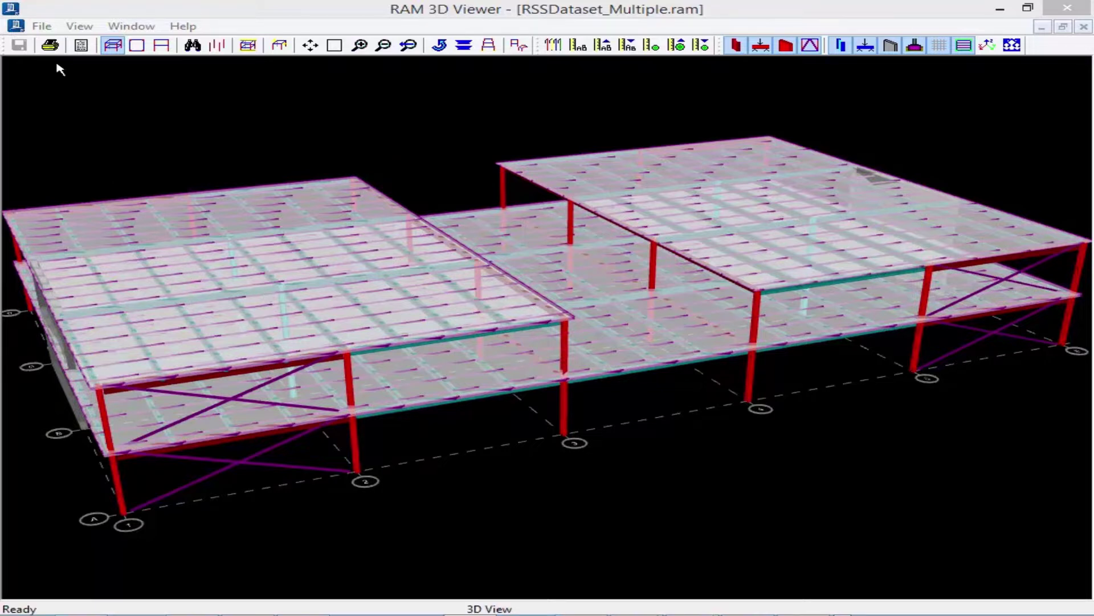
- Exit RAM 3D Viewer and open the RSSDataset_Multiple model in RAM Frame
click(42, 26)
click(83, 167)
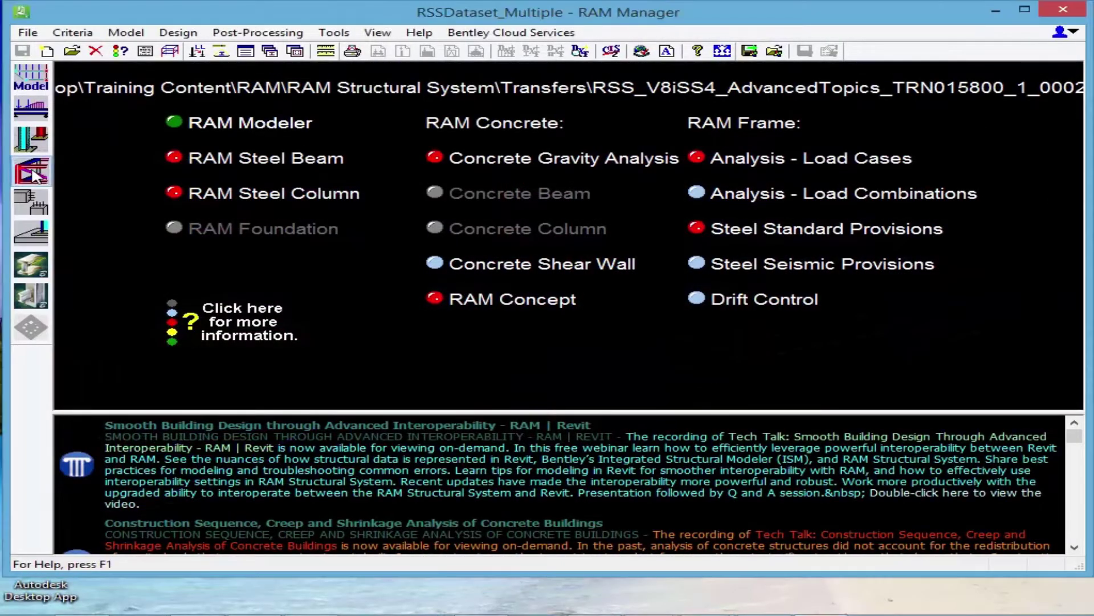
click(32, 171)
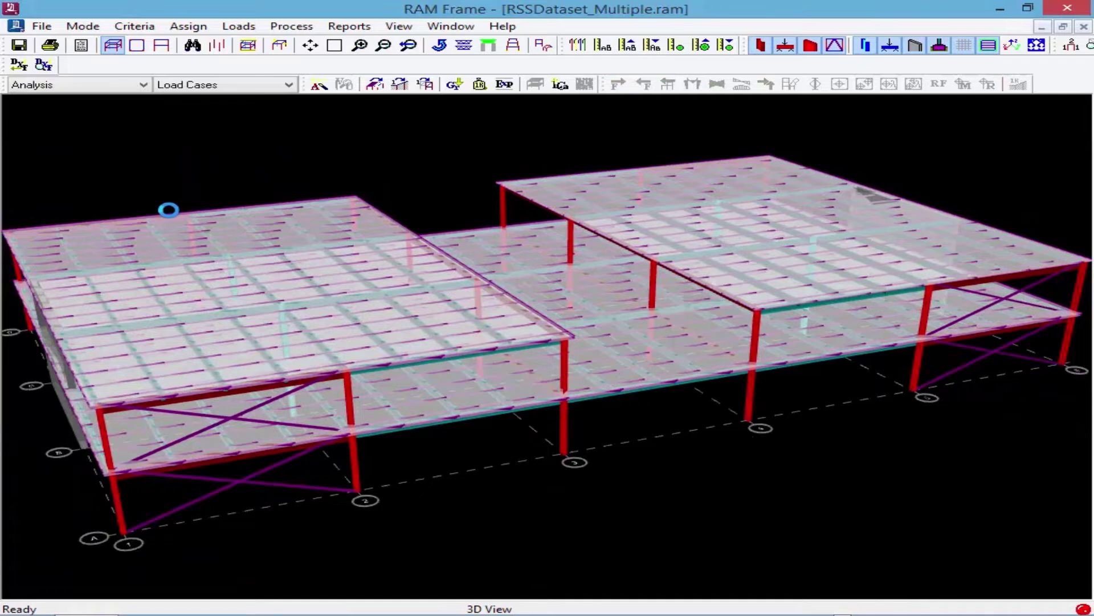
click(240, 29)
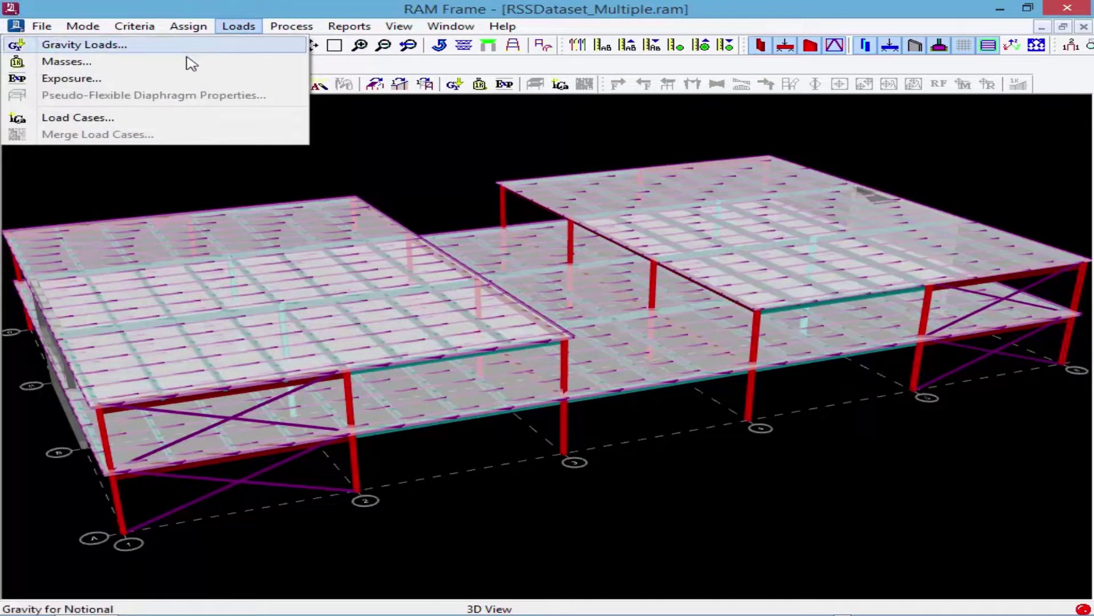
click(180, 63)
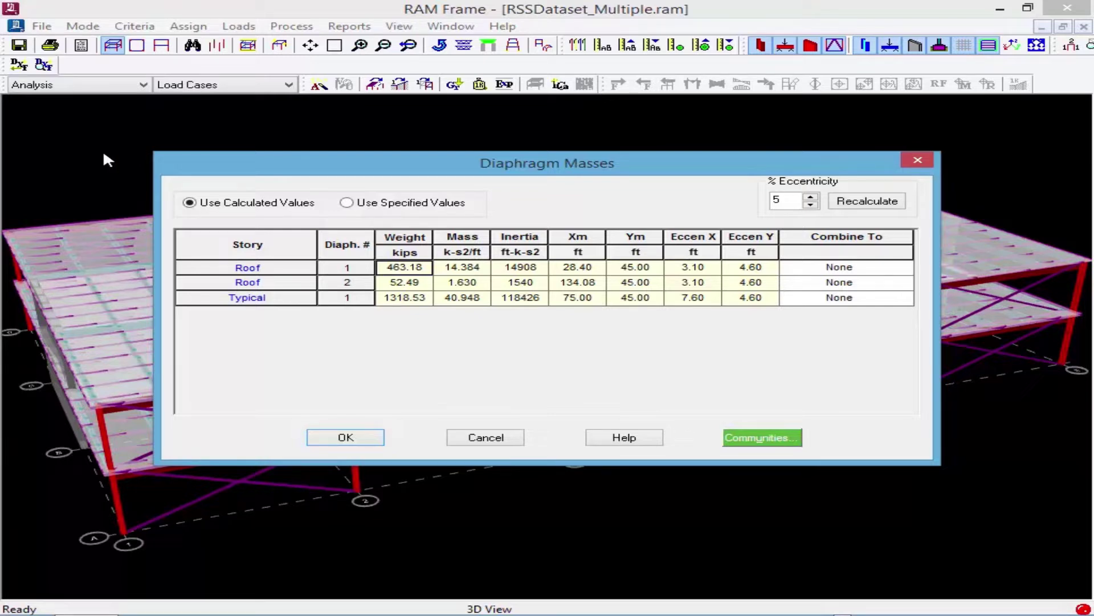
click(228, 266)
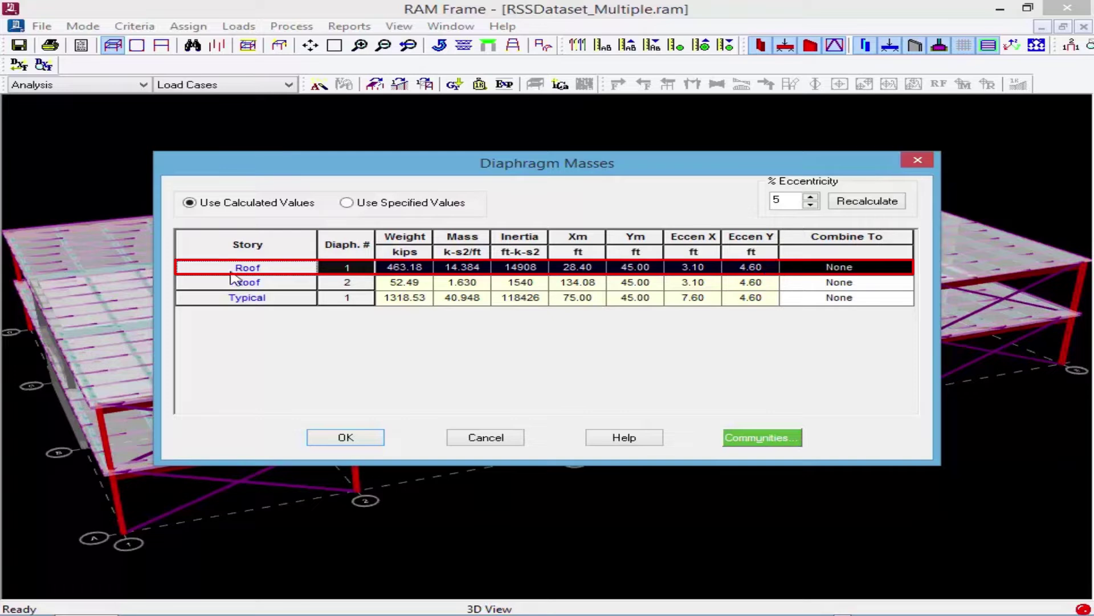
click(226, 282)
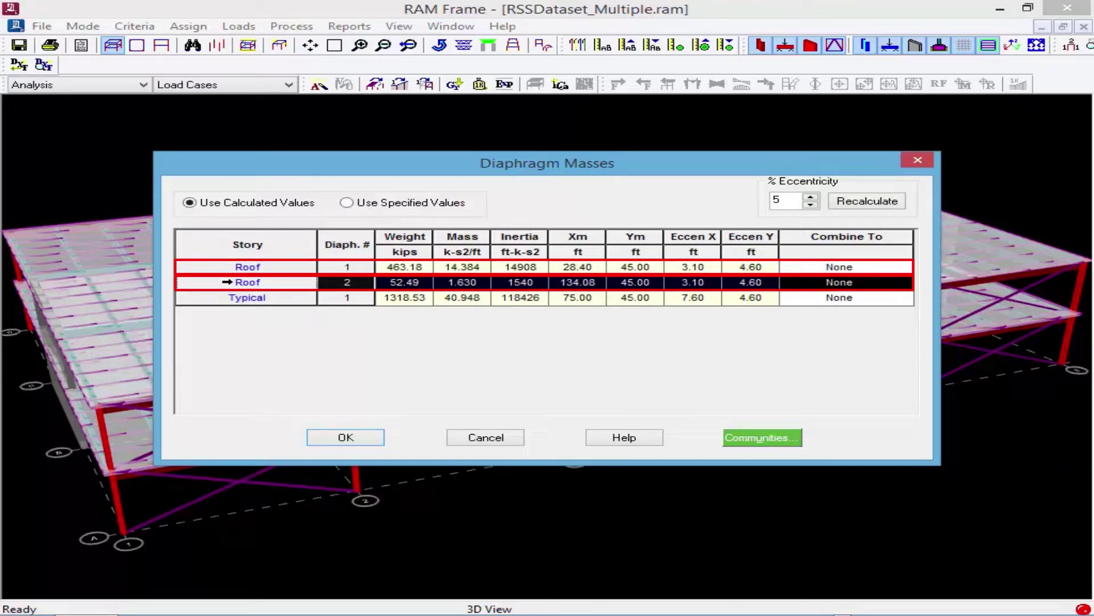
click(474, 439)
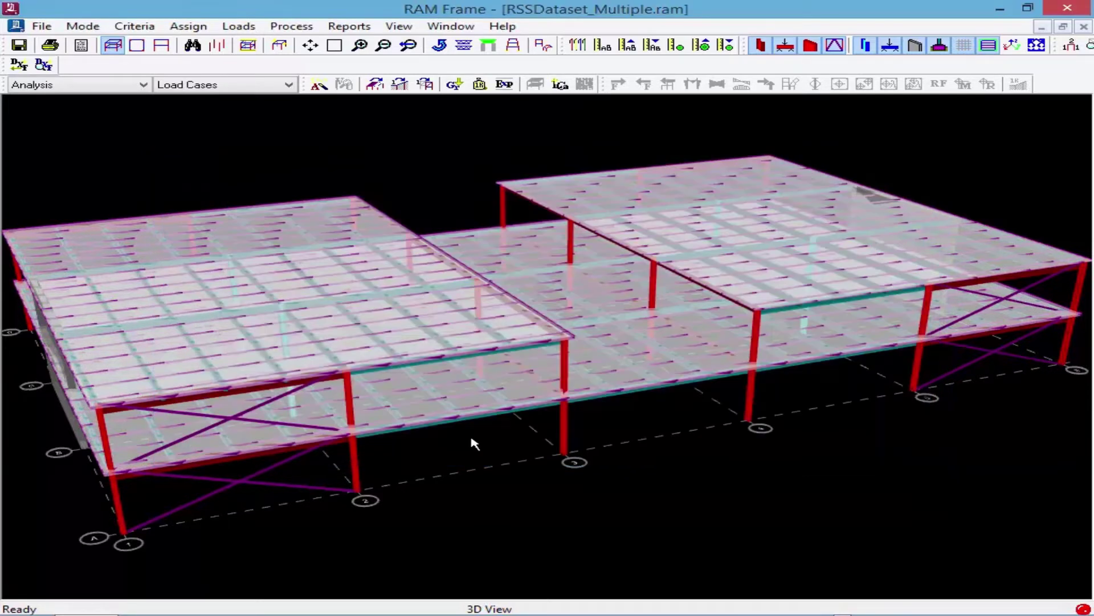
click(235, 32)
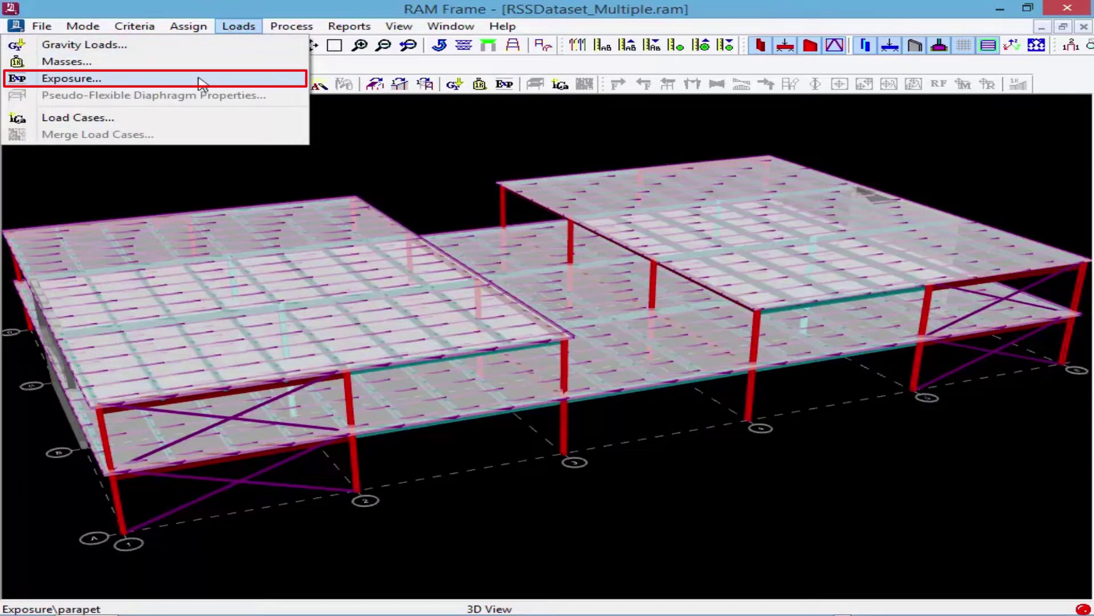
click(201, 83)
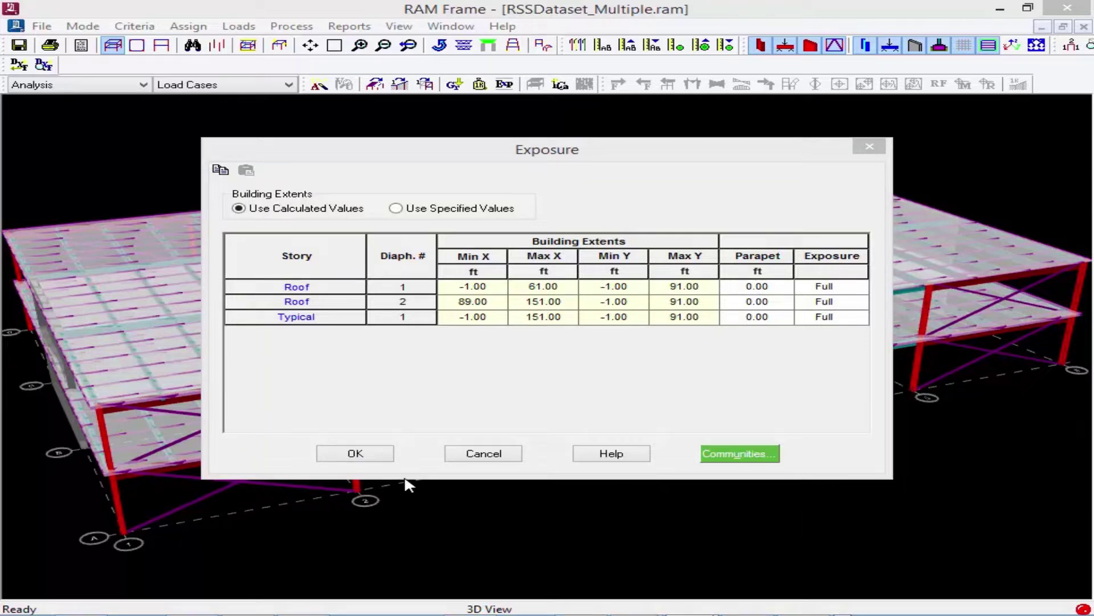
click(477, 455)
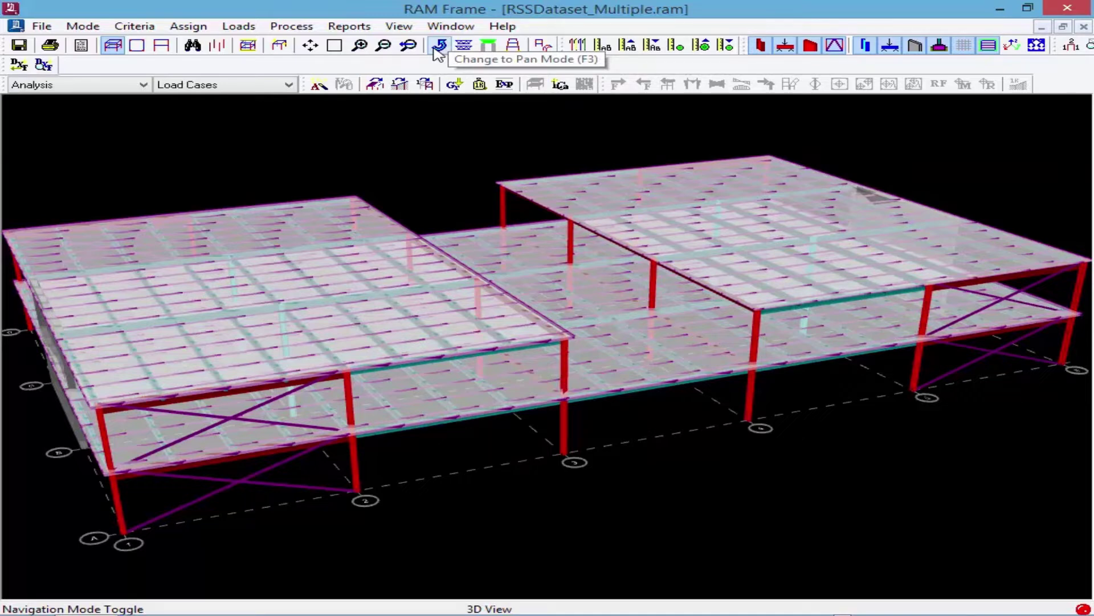
- Turn on Diaphragm Number labels for decks/slabs in the Members view settings
click(393, 28)
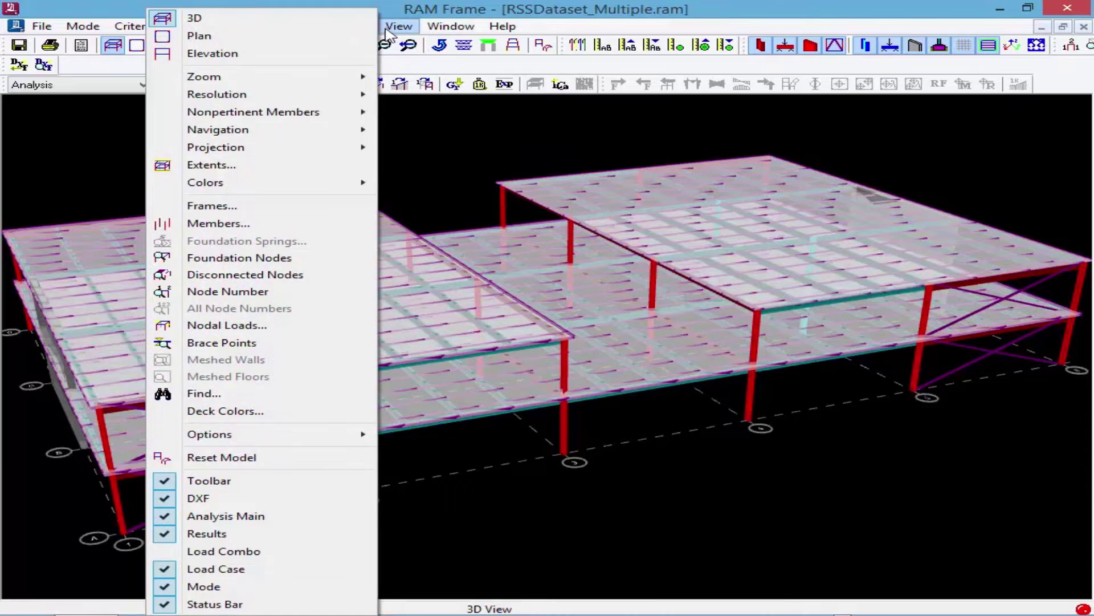
click(251, 227)
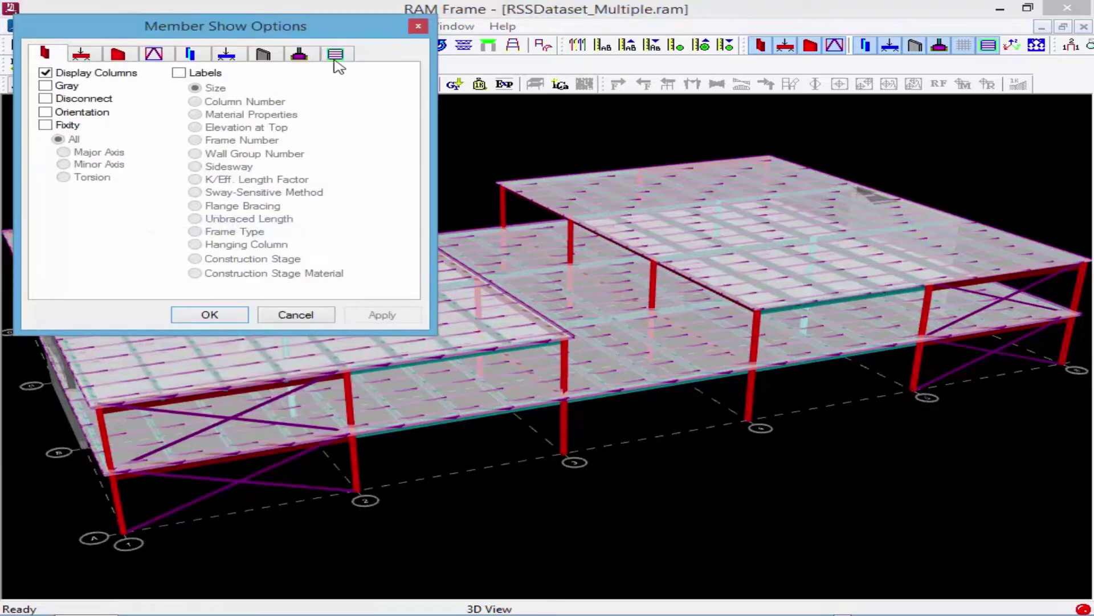
click(334, 57)
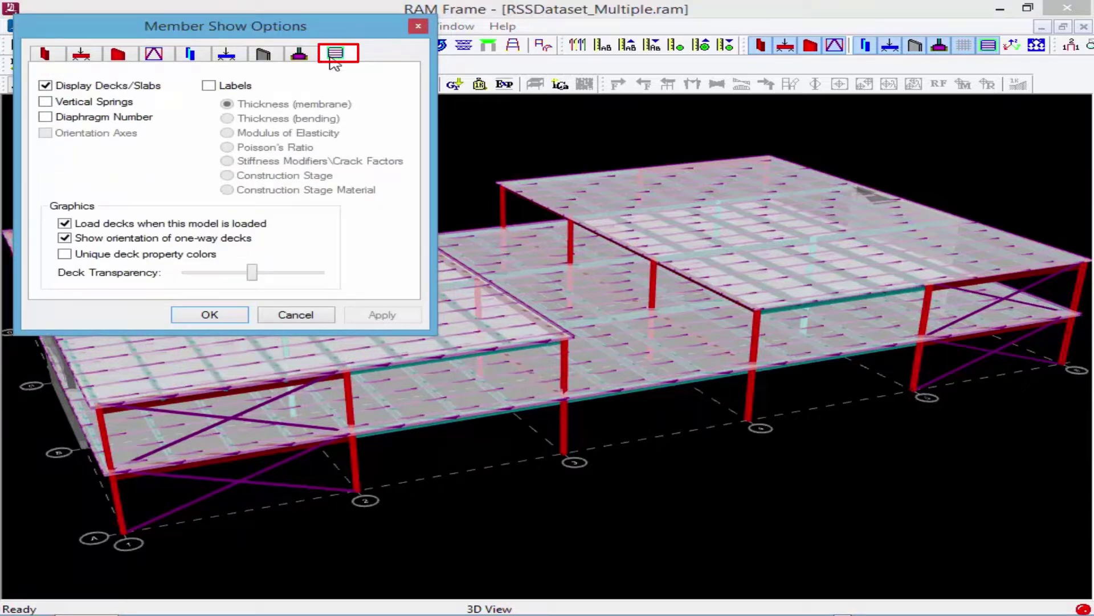
click(60, 118)
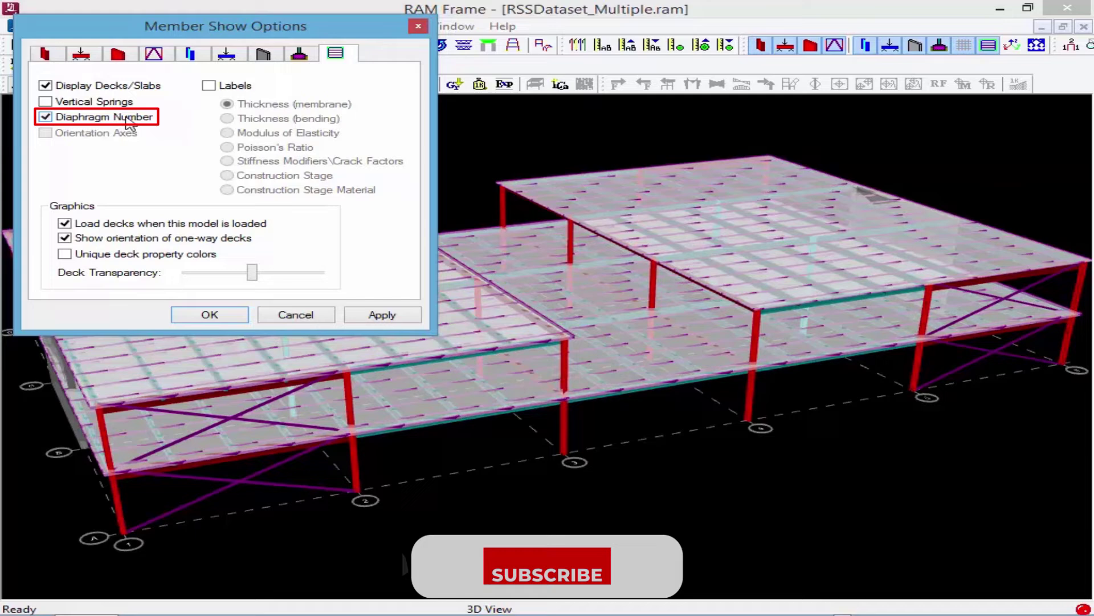
click(208, 316)
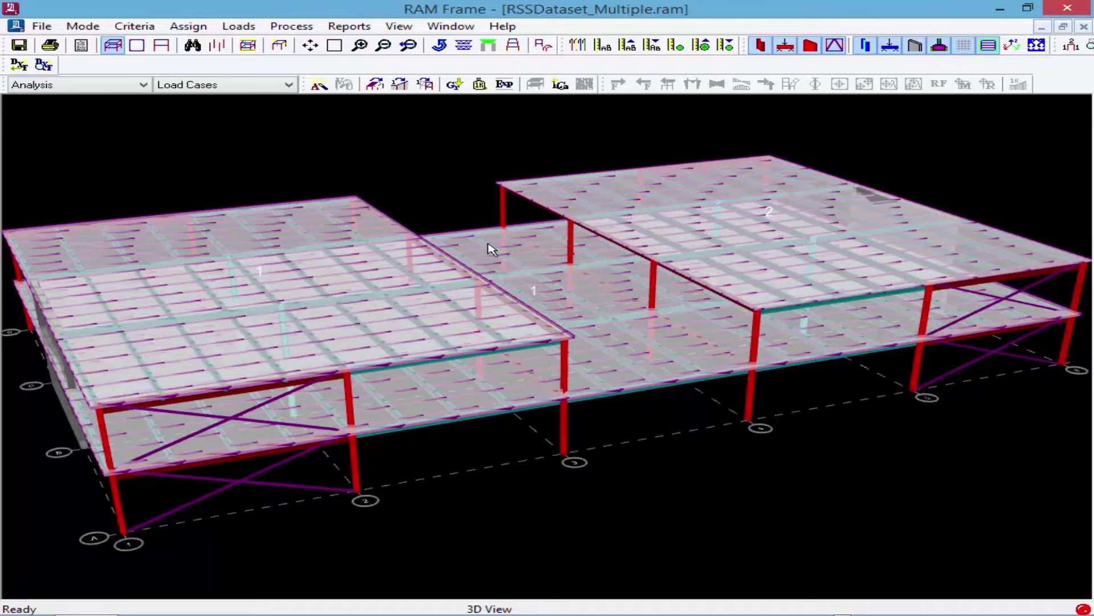
- Set Roof Diaph. 2 to Semirigid in the Story Diaphragm settings
click(131, 26)
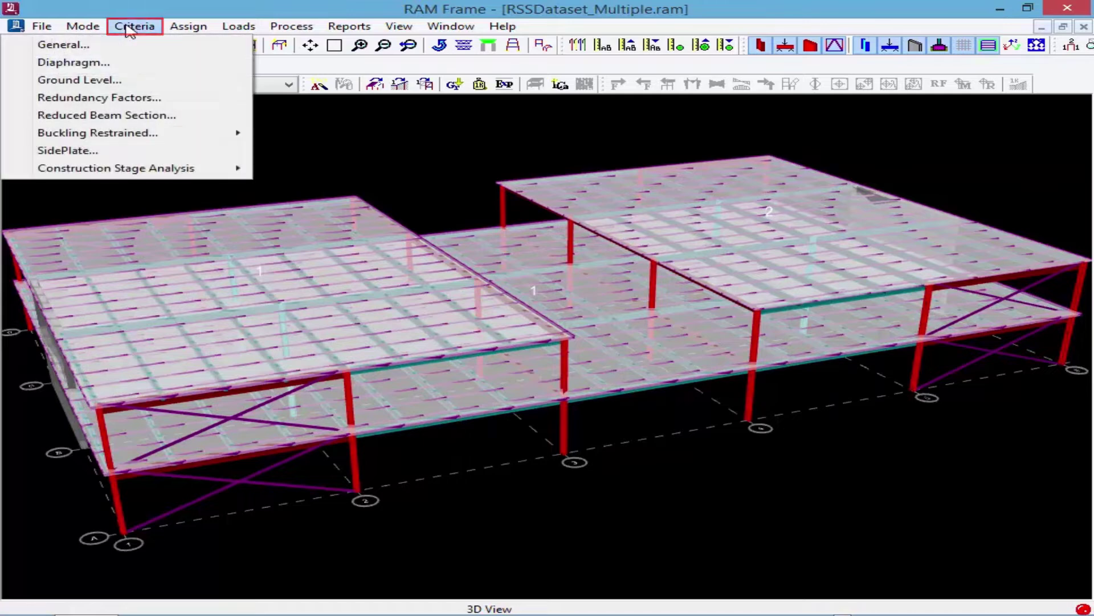
click(112, 63)
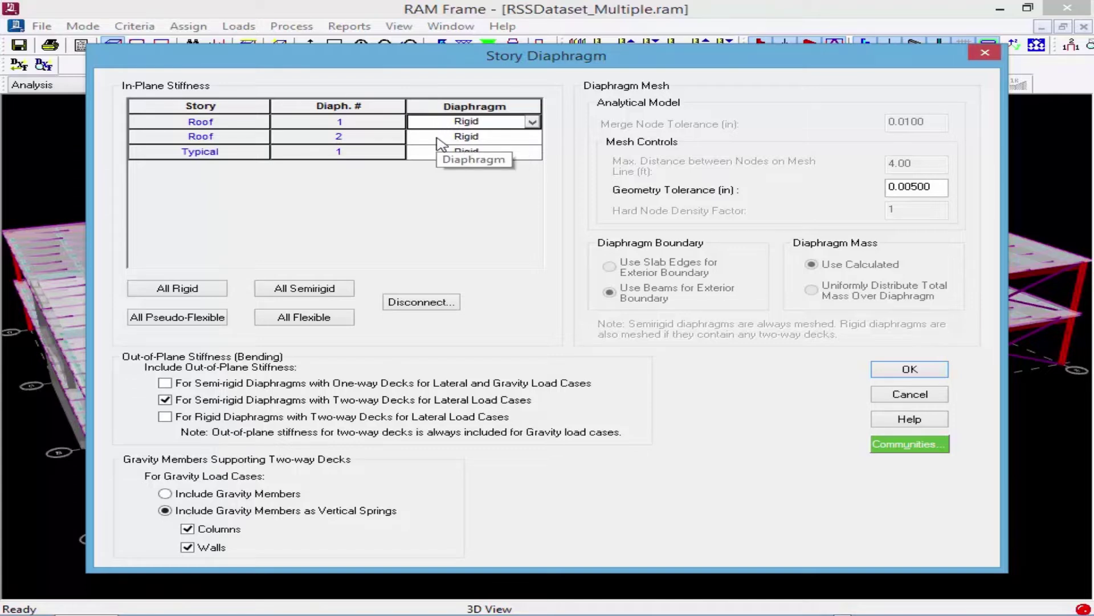
click(452, 140)
click(532, 138)
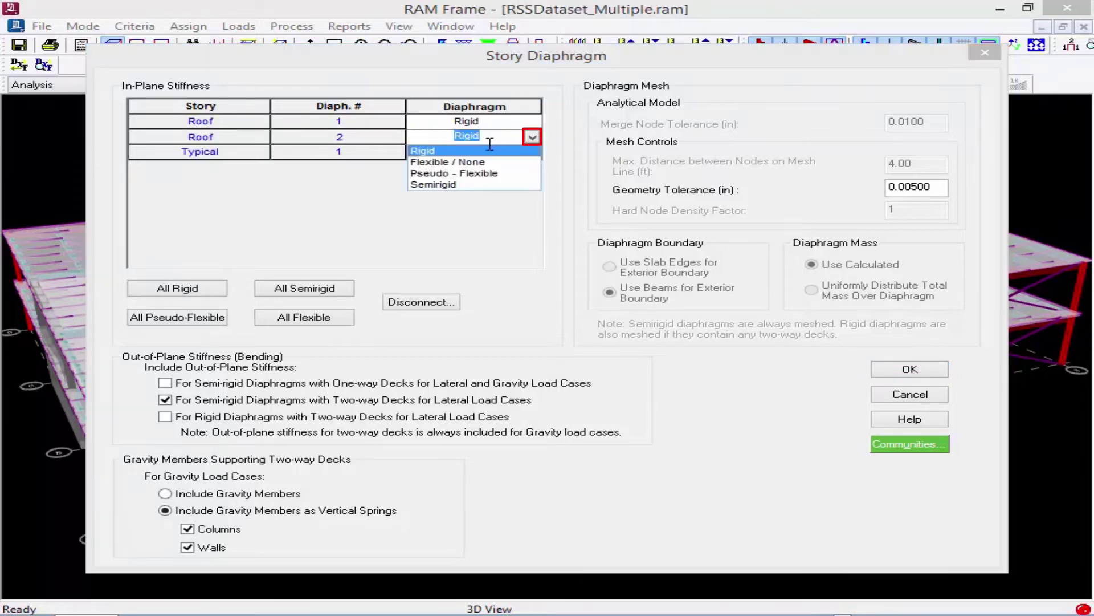
click(456, 184)
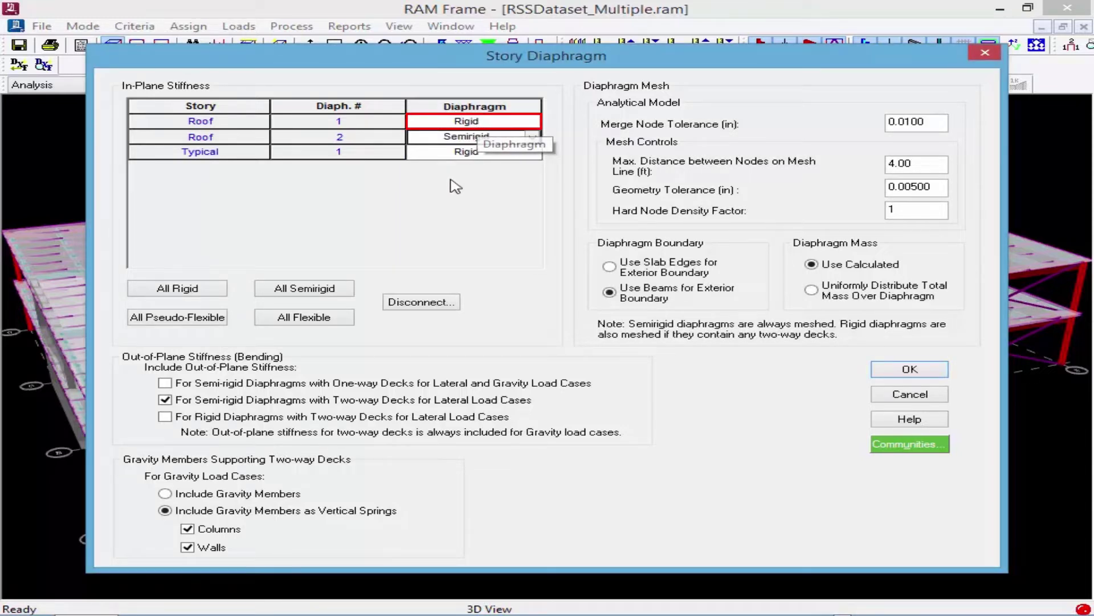
click(894, 372)
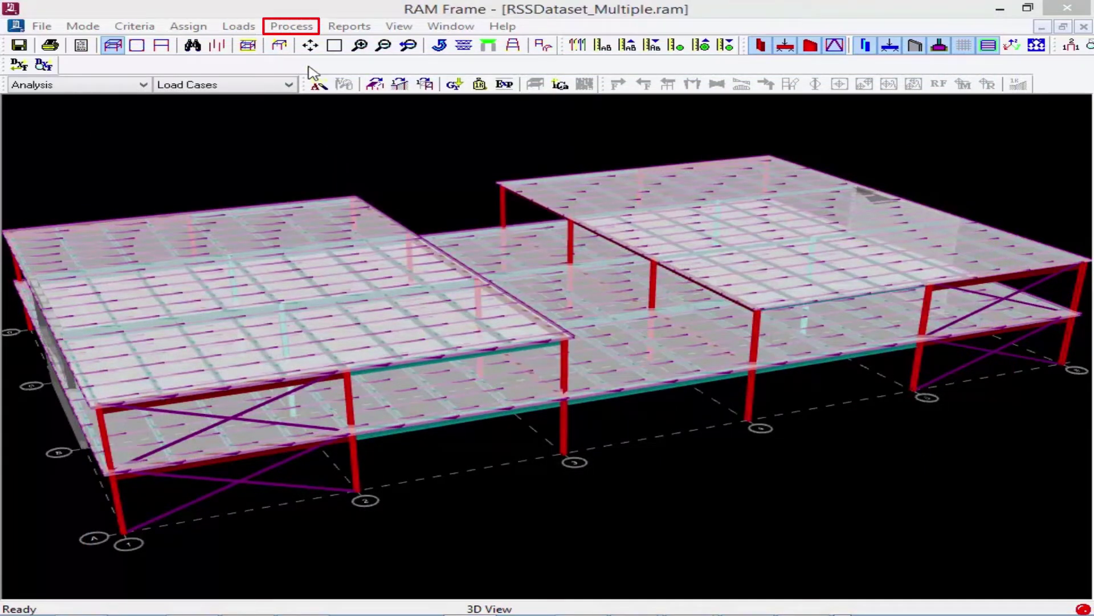
- Run Process > Analyze with all load cases selected
click(291, 25)
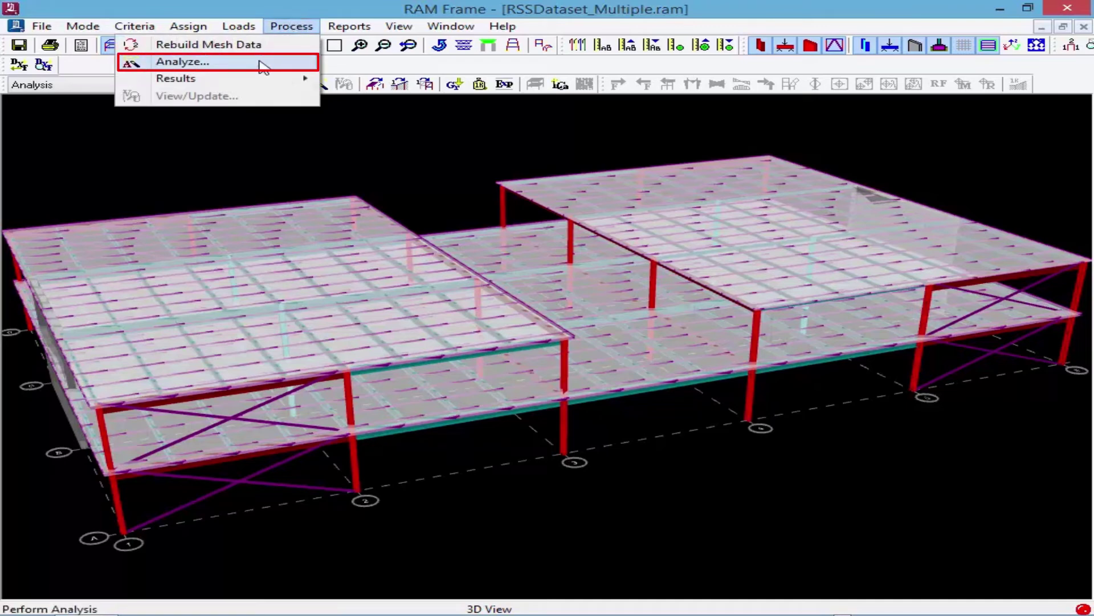
click(259, 62)
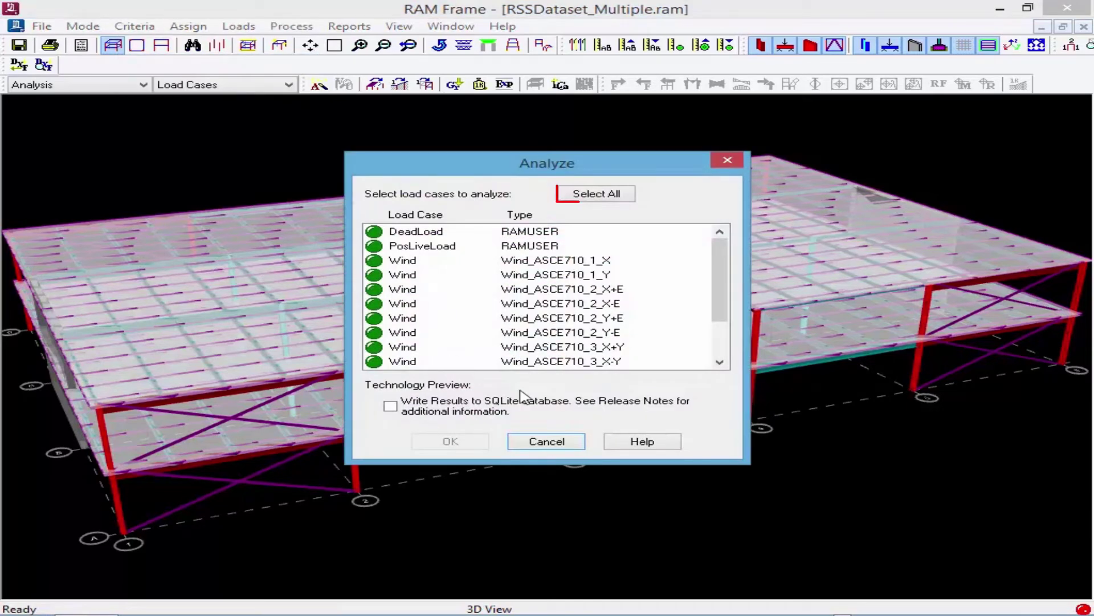
click(591, 199)
click(448, 442)
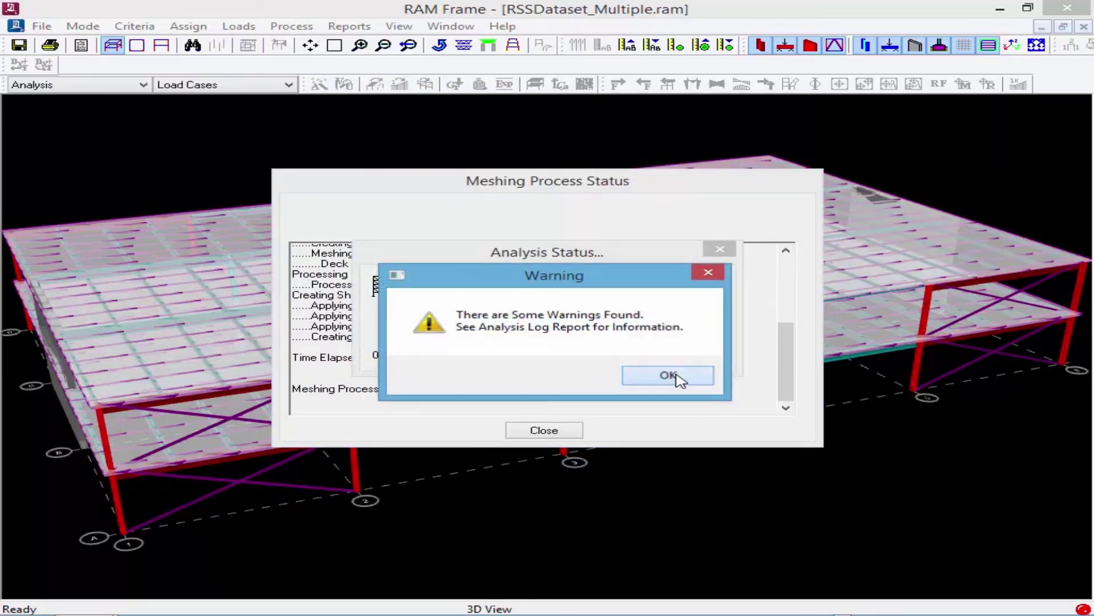
- Dismiss both warnings, the Analysis Complete notice and the Meshing Process Status report
click(672, 374)
click(689, 381)
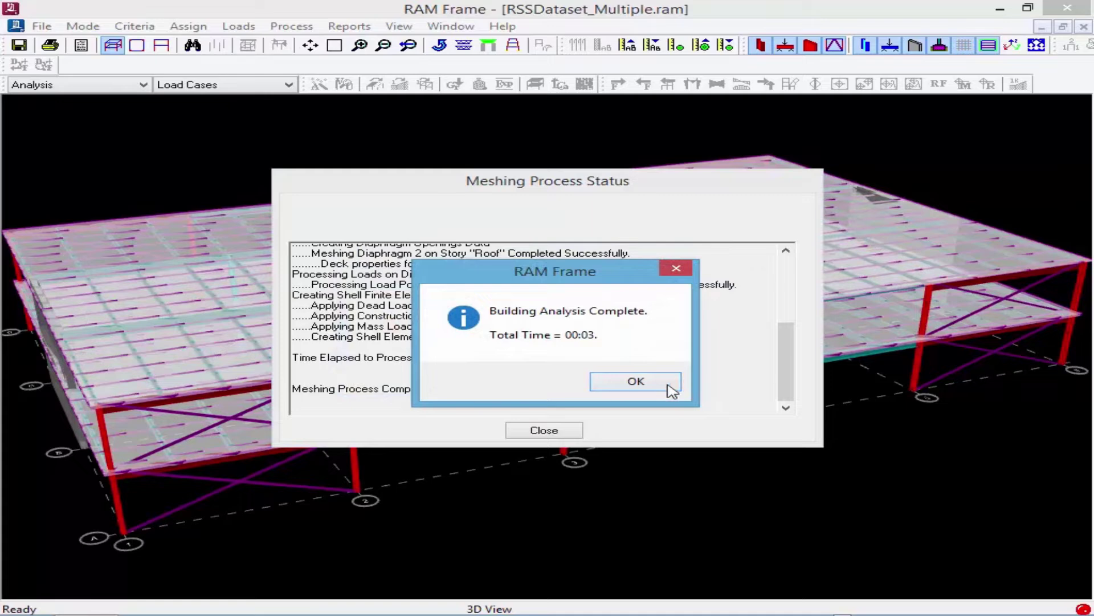
click(635, 385)
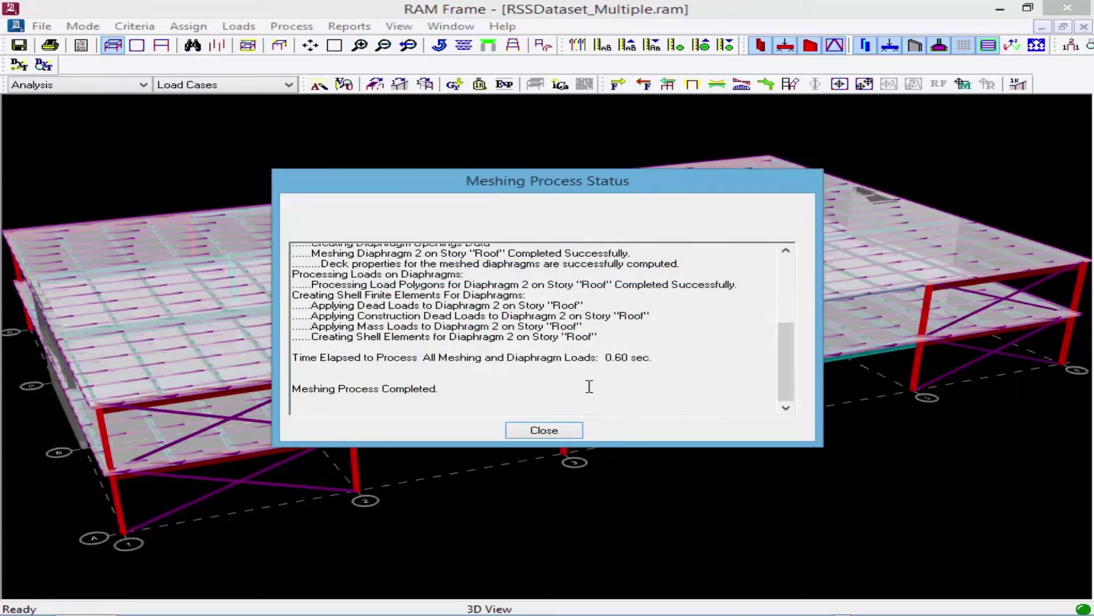
click(546, 433)
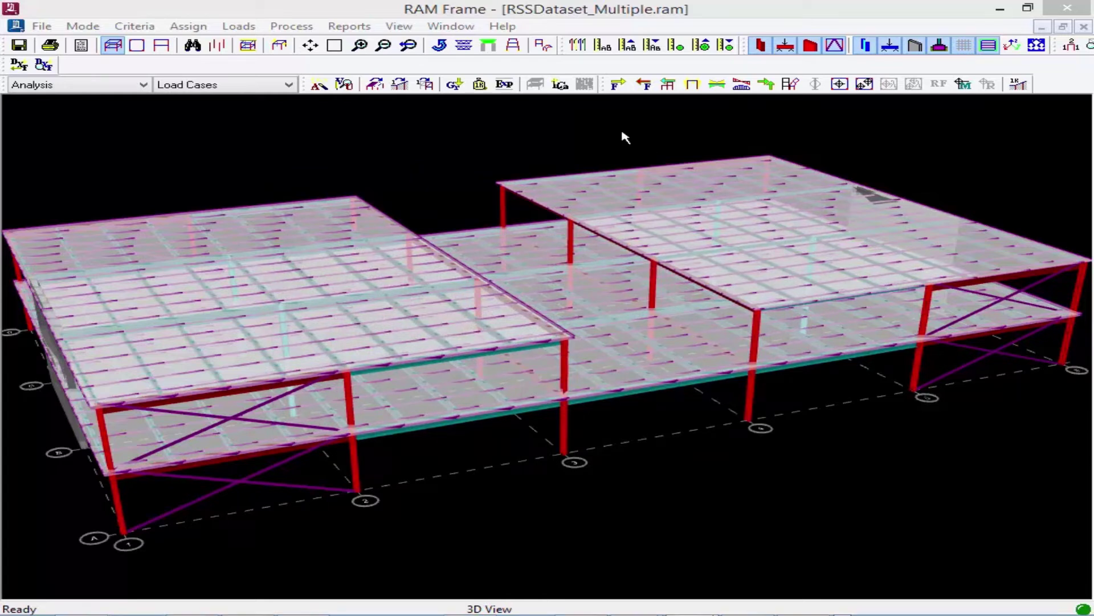
- Display frame story shears in kips for the Wind_ASCE710_1_Y load case
click(632, 75)
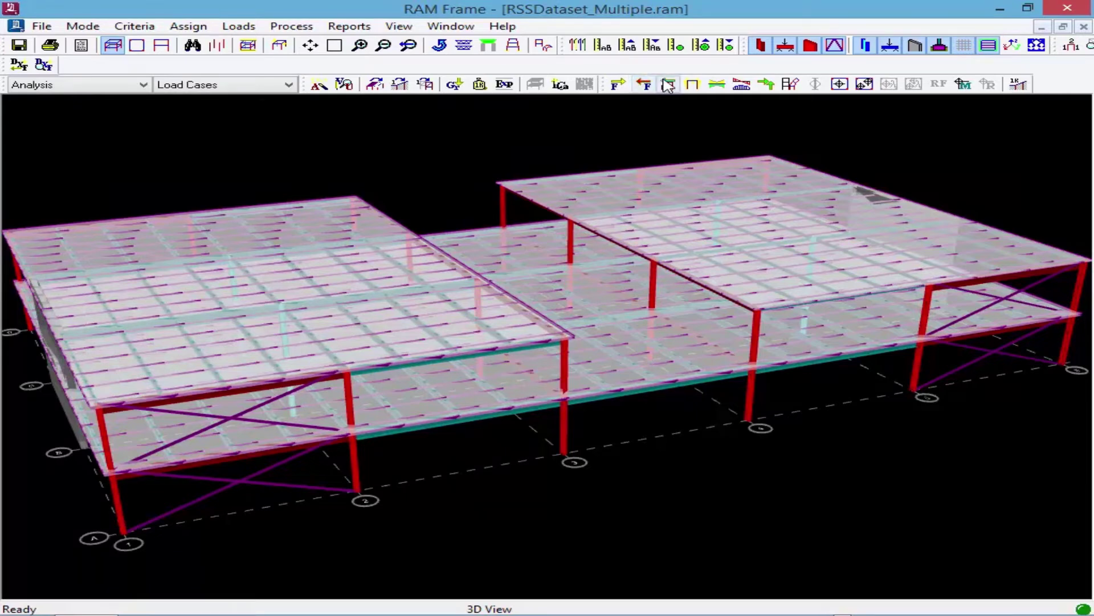
click(669, 84)
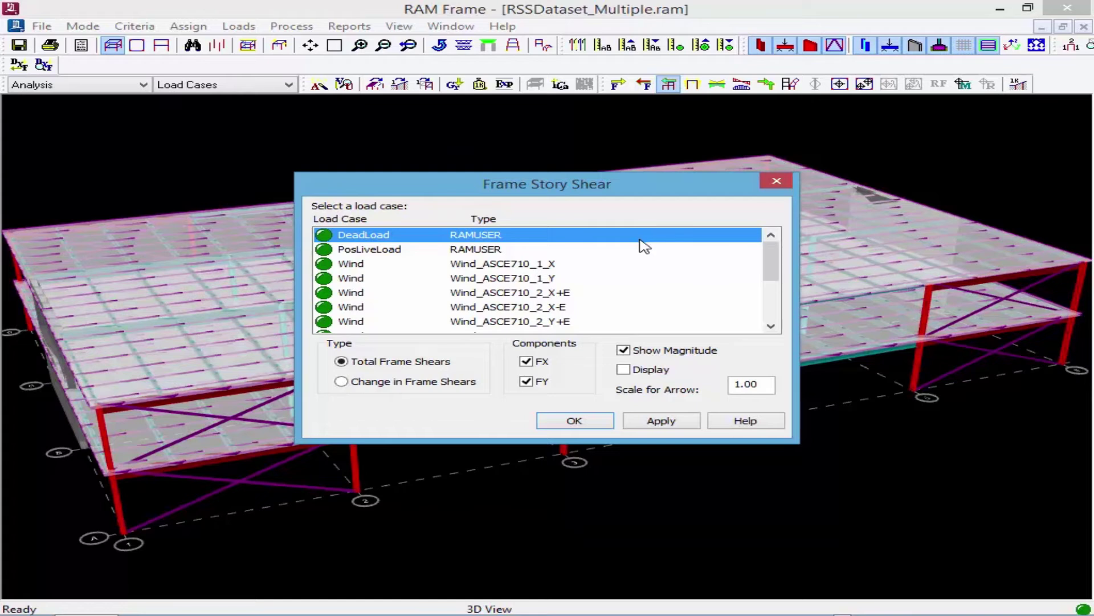
click(546, 278)
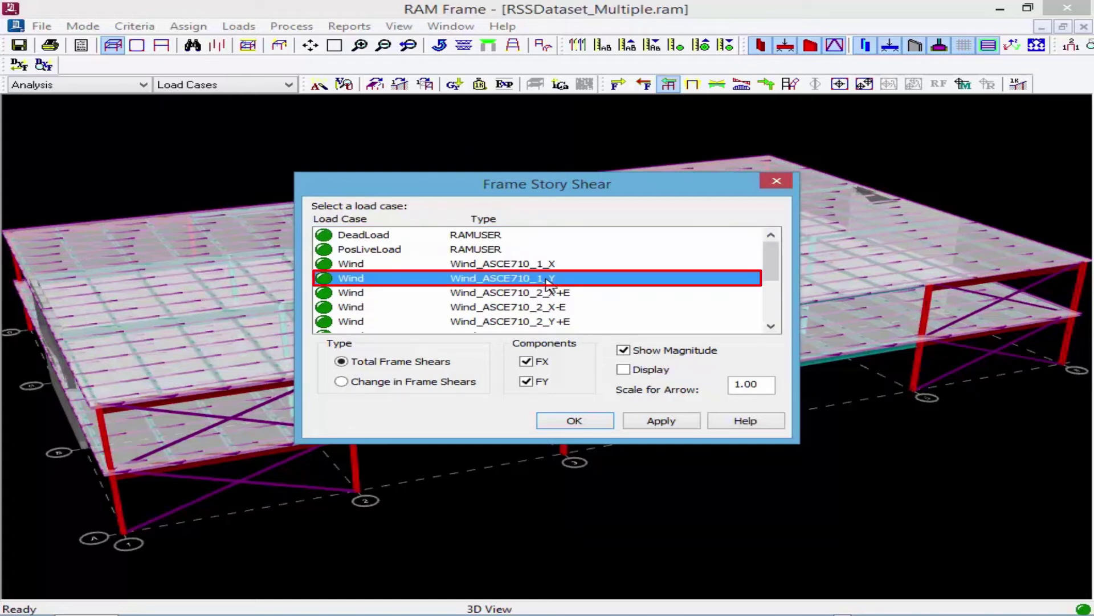
click(647, 371)
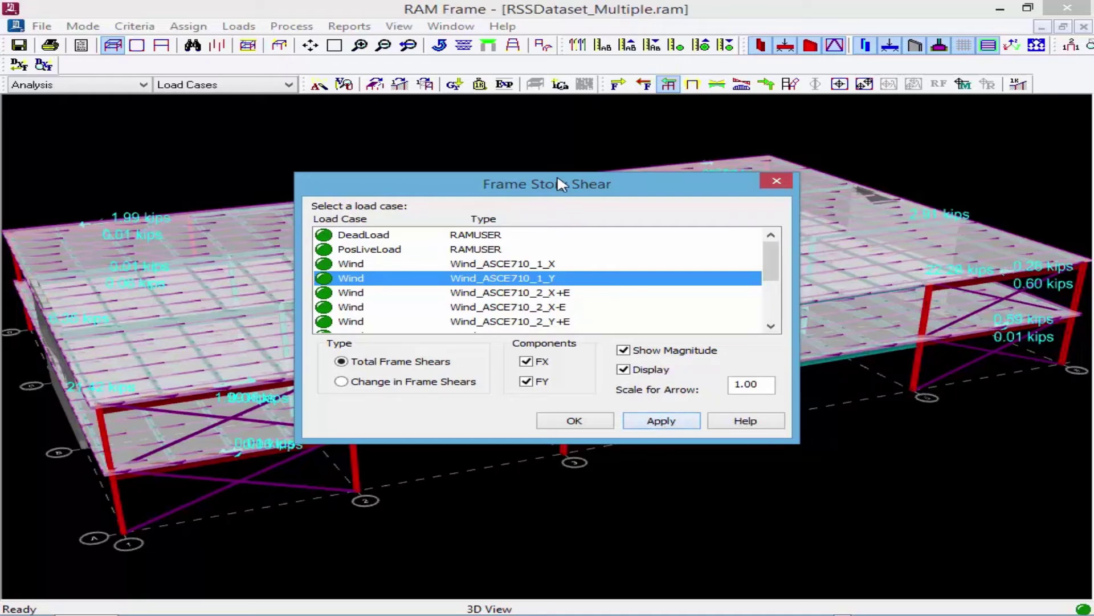
drag(562, 182, 887, 380)
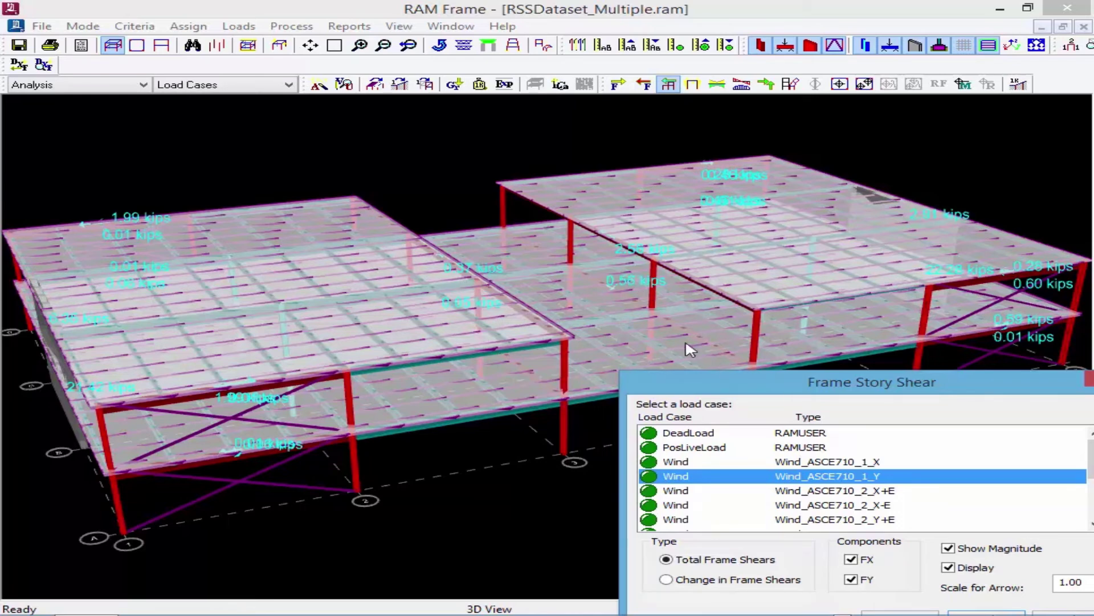
drag(760, 381, 492, 140)
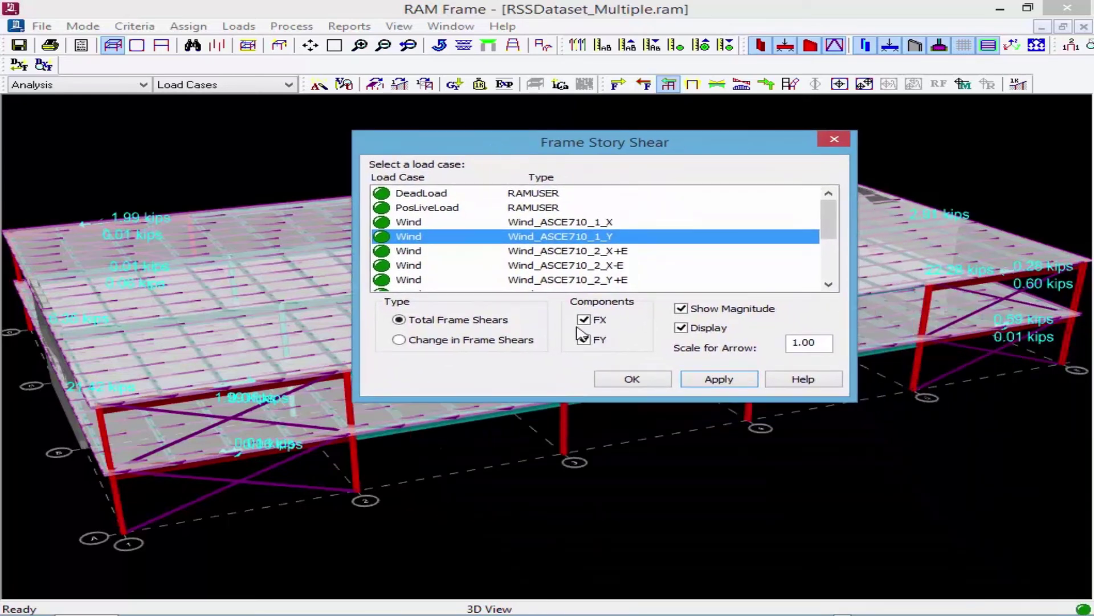
click(650, 381)
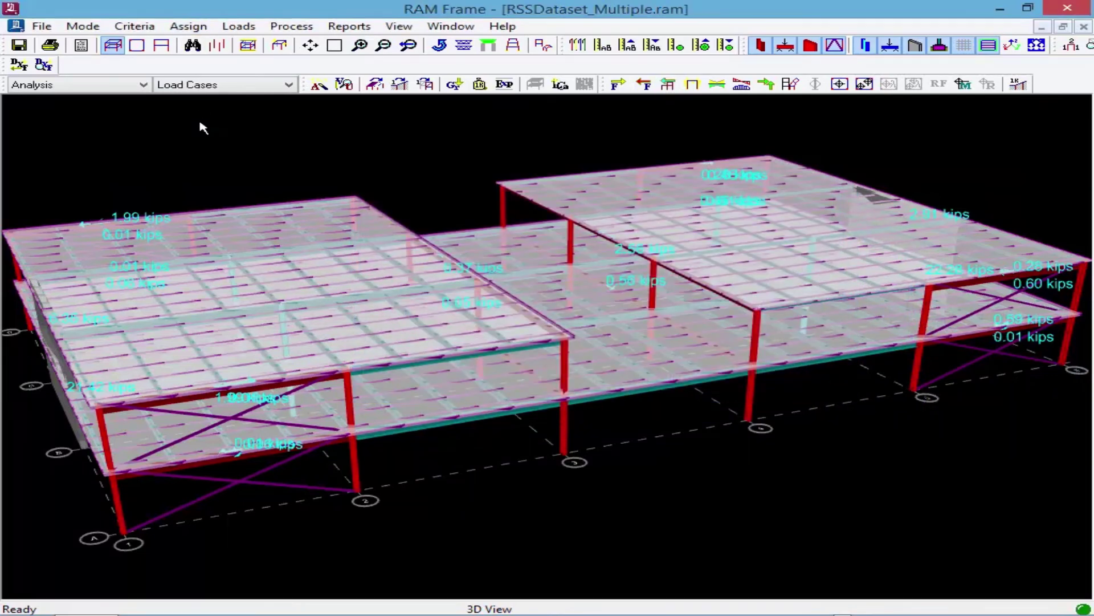